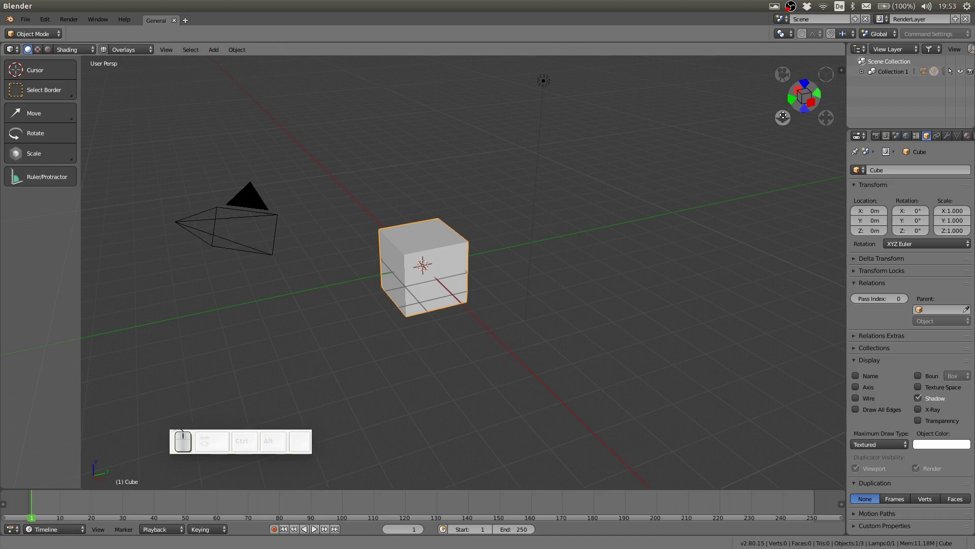
- Zoom, pan and orbit the viewport around the cube with the navigation gizmo, and toggle the camera view on and off
drag(783, 118, 800, 169)
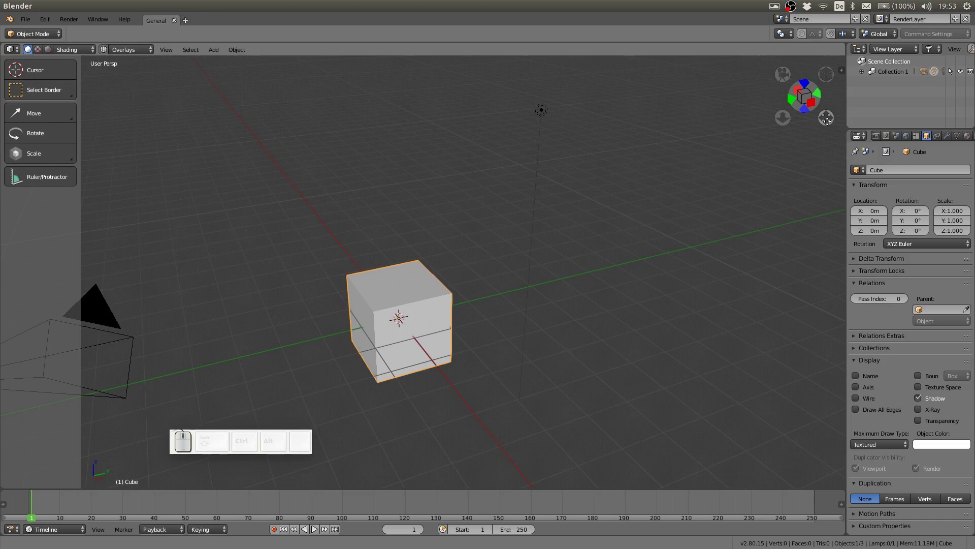
click(817, 98)
drag(818, 98, 762, 203)
drag(500, 58, 118, 65)
drag(762, 204, 618, 257)
drag(212, 86, 486, 75)
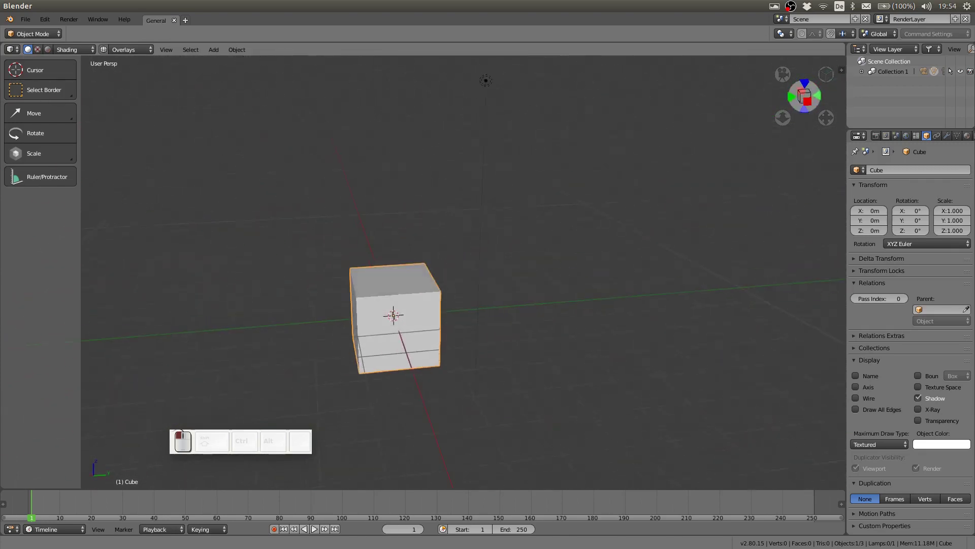
drag(807, 96, 734, 103)
click(782, 70)
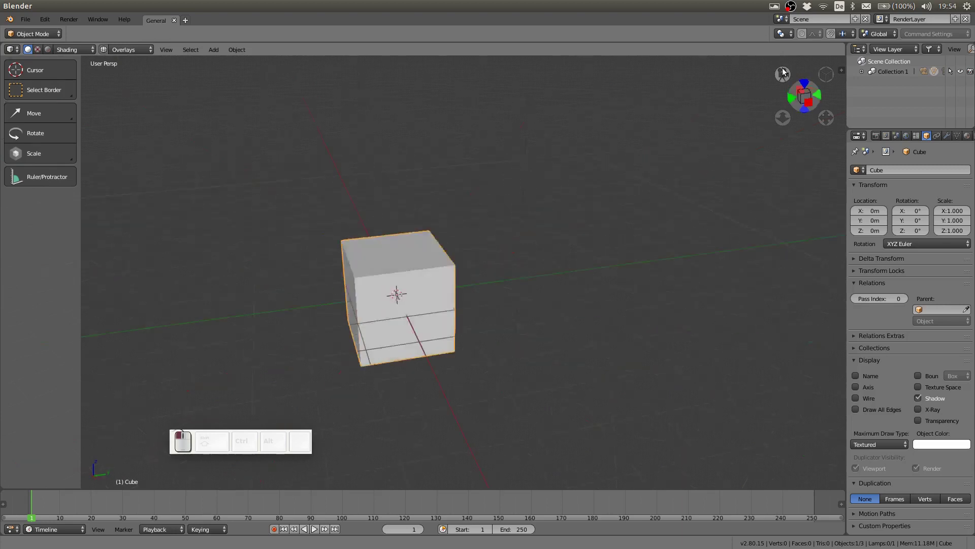
click(783, 71)
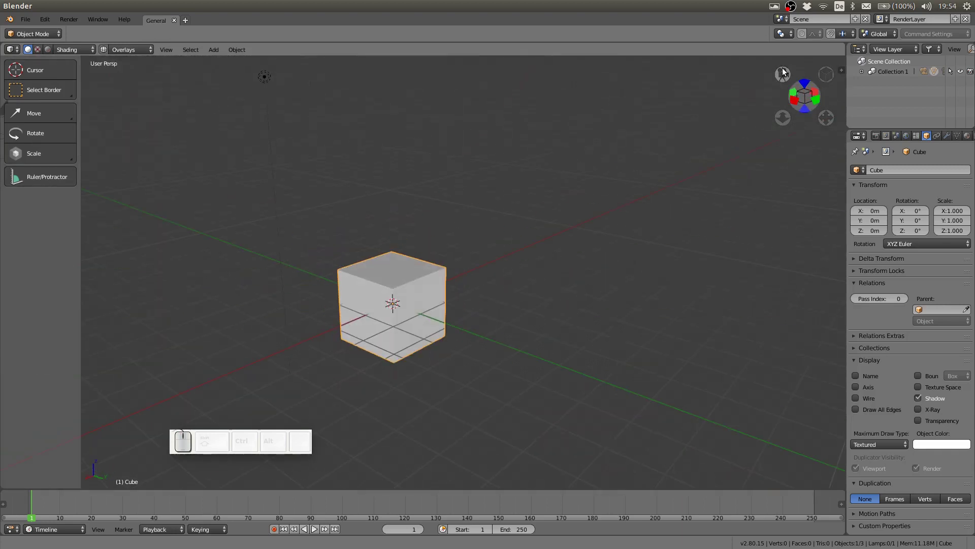
- Switch the viewport to orthographic projection and look at the cube from the top, front and left preset views, ending at the top view
click(827, 79)
click(801, 83)
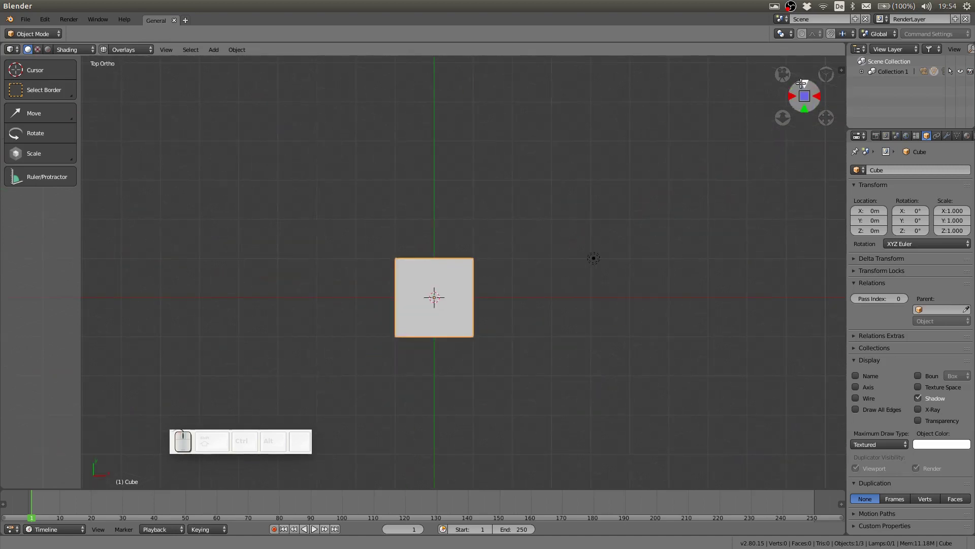
click(806, 110)
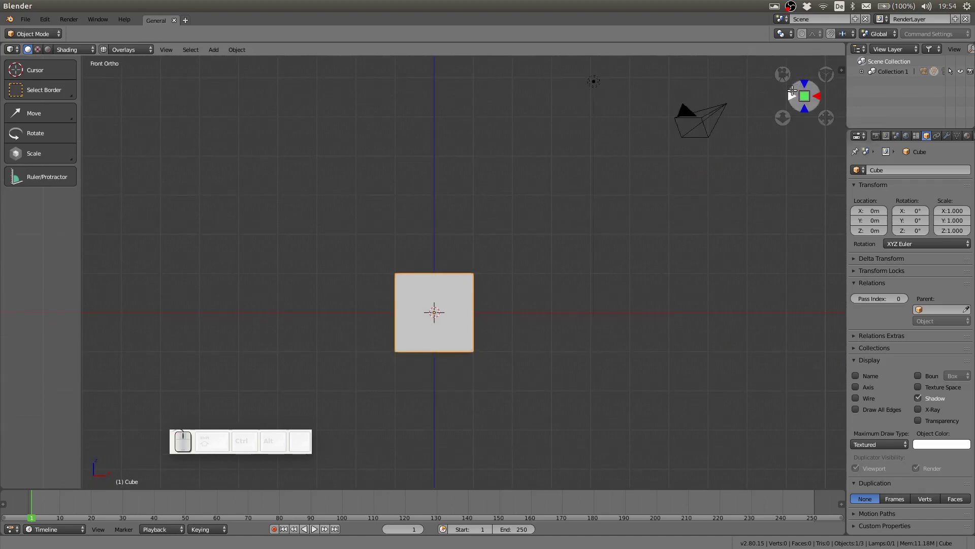
click(792, 95)
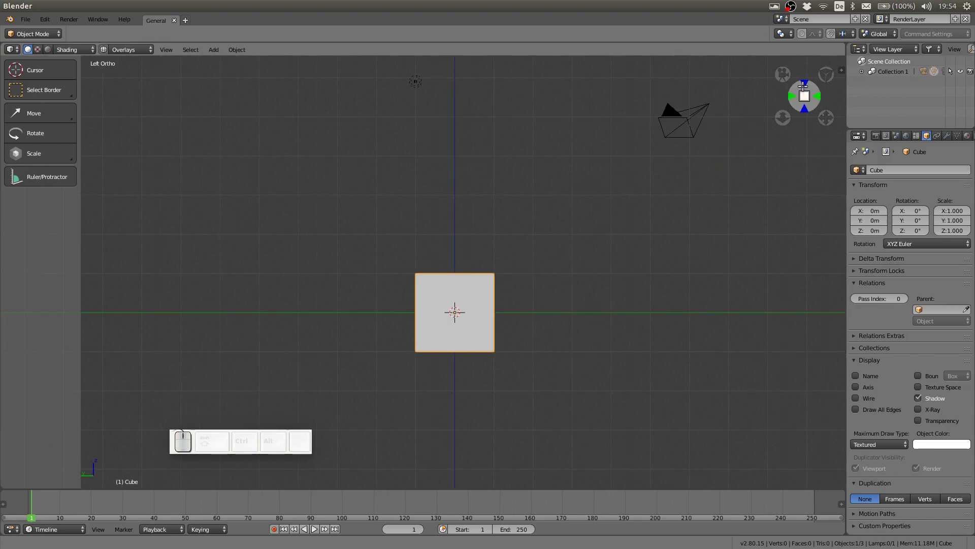
click(805, 84)
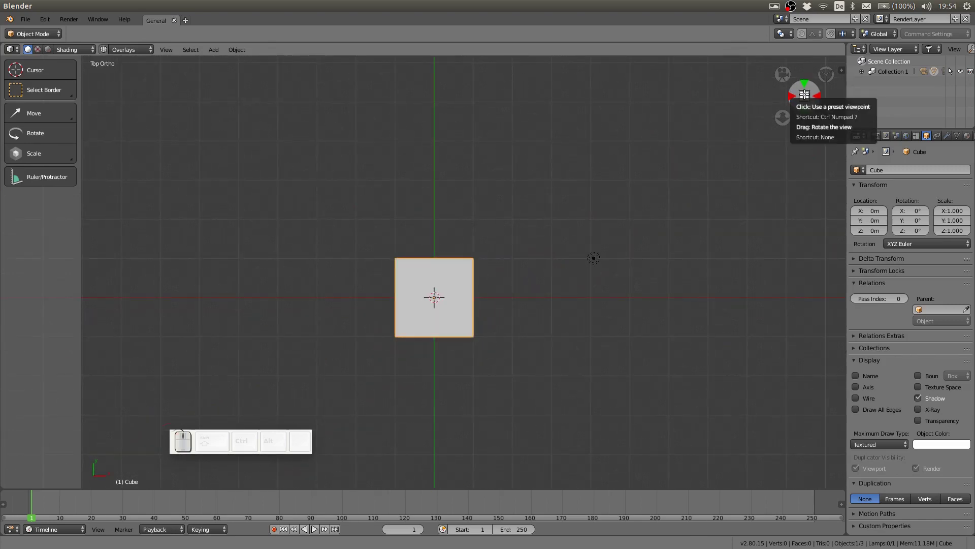
- Flip between the top and bottom preset views, return to perspective projection and orbit to an angled view of the cube
click(805, 94)
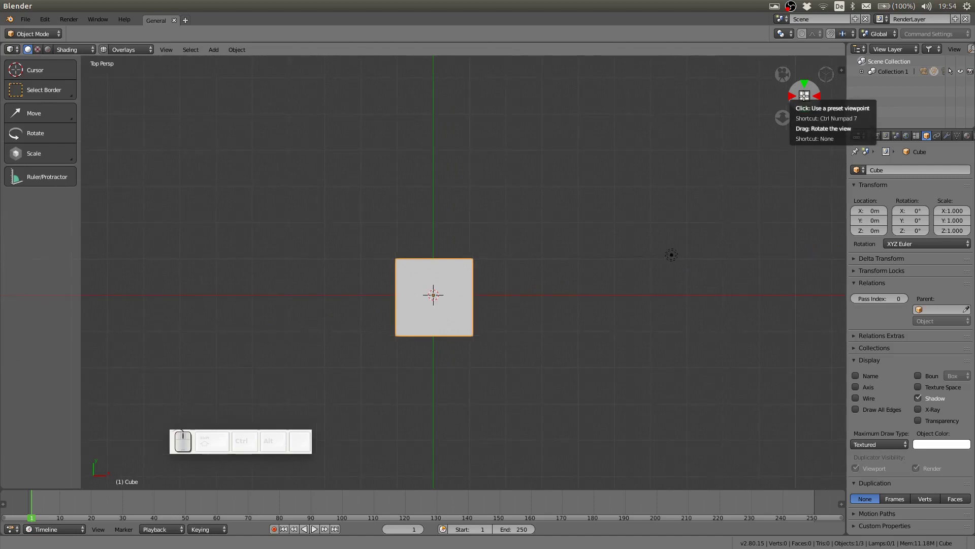
click(804, 95)
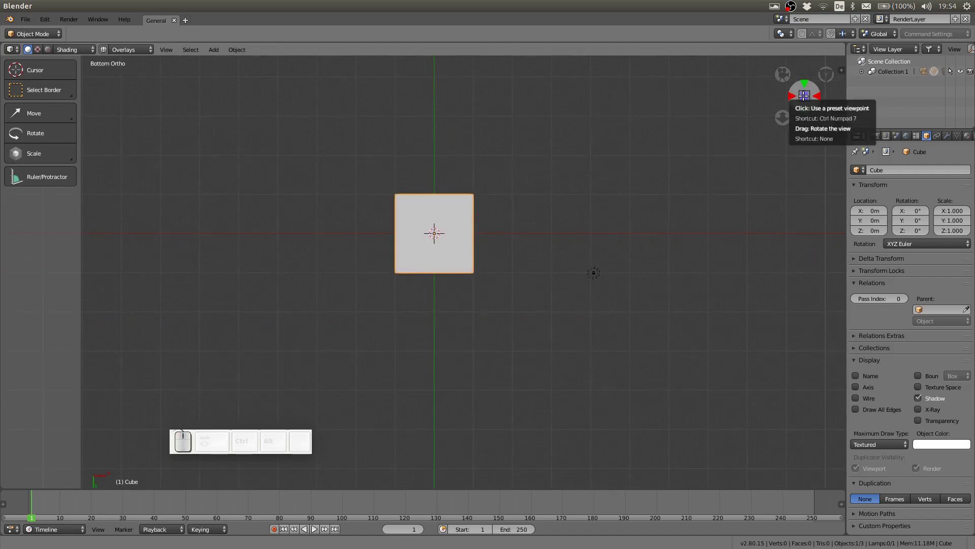
click(804, 95)
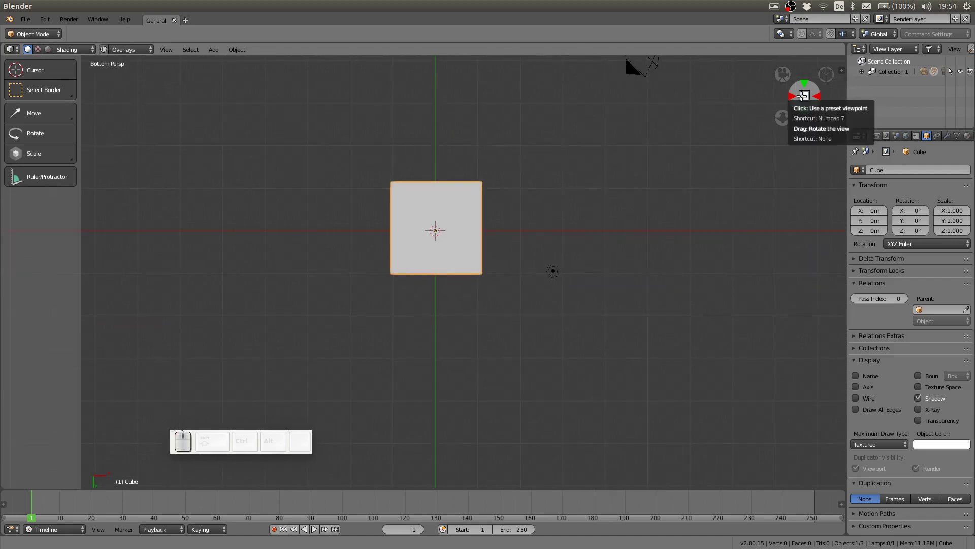
click(803, 95)
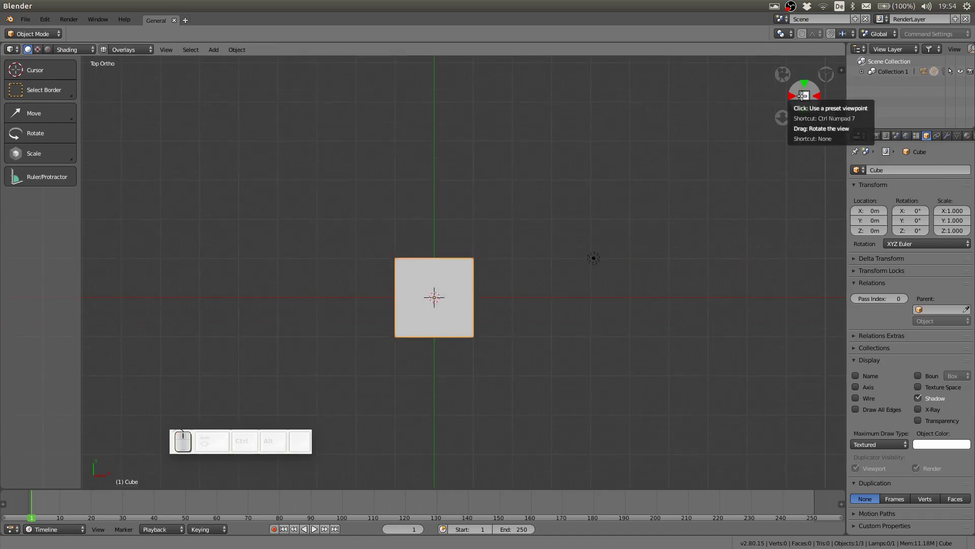
click(803, 95)
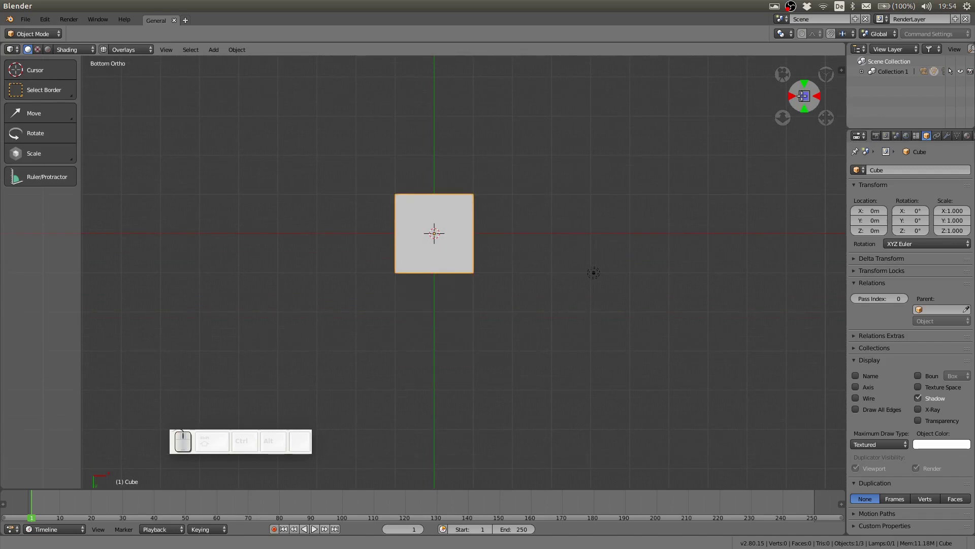
click(803, 95)
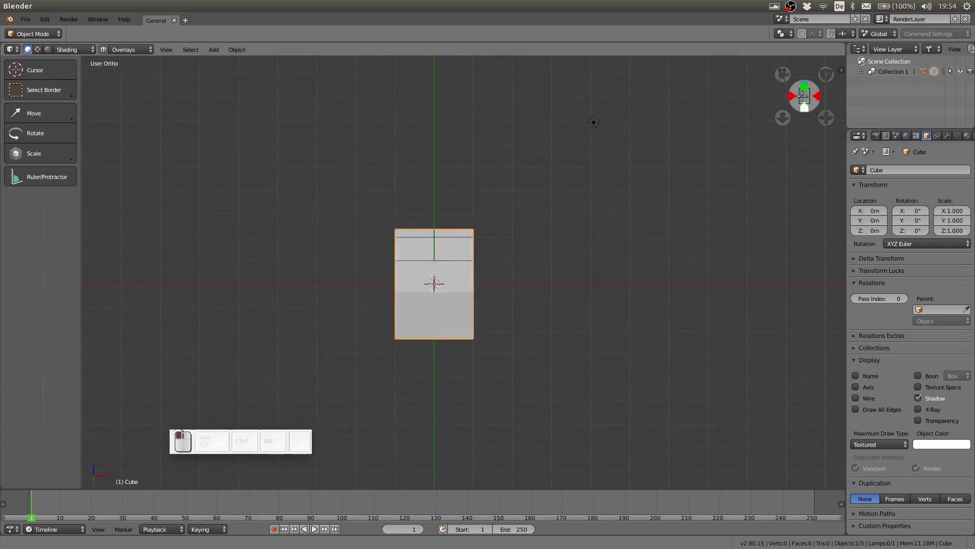
click(826, 74)
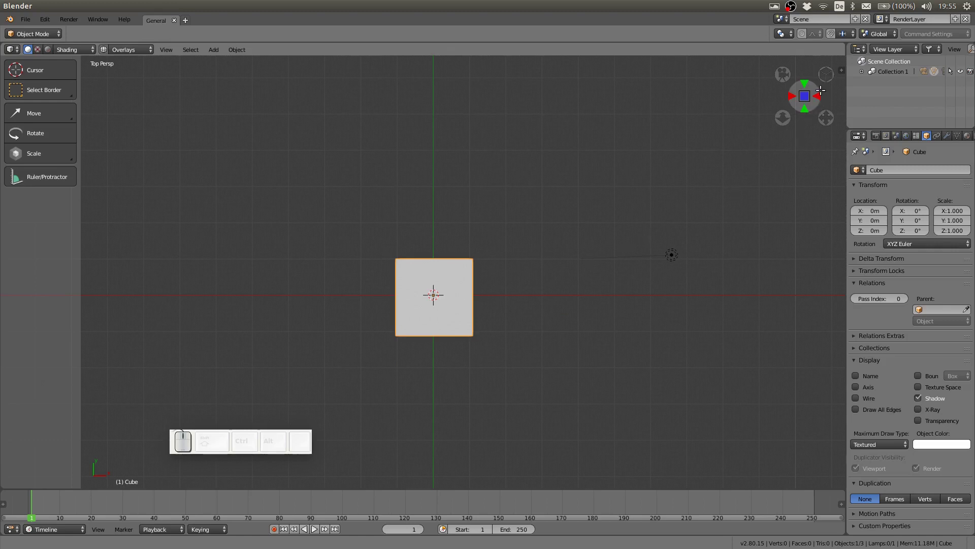
drag(818, 91, 924, 81)
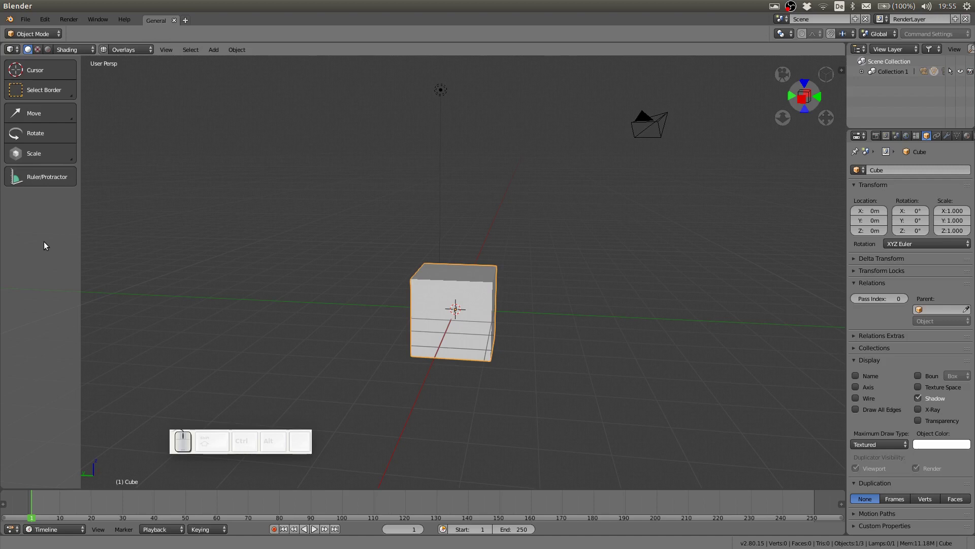
- Place the 3D cursor well away from the cube, in the viewport area behind the tool list
click(47, 261)
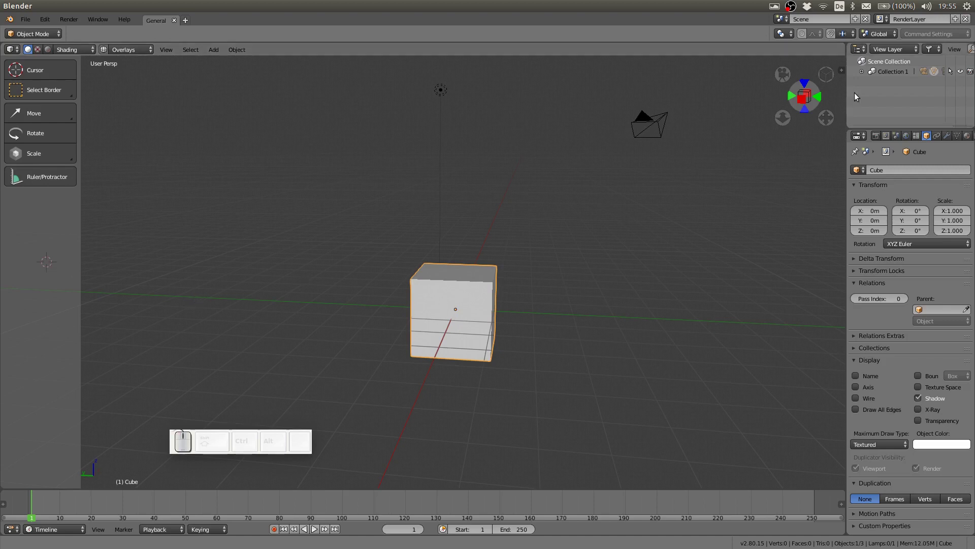
drag(804, 97, 780, 89)
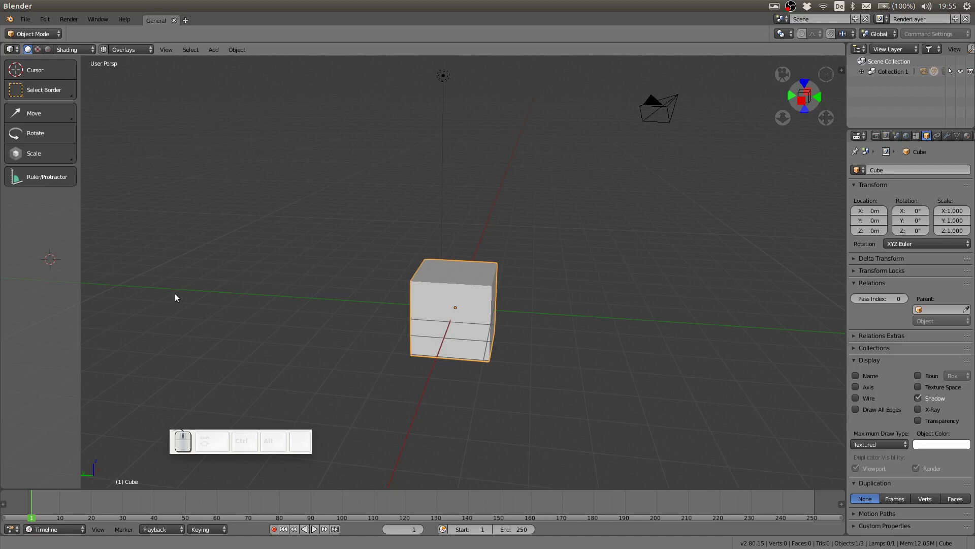
- Enter Edit Mode on the cube and add two vertical loop cuts, one near each side edge of the front face
key(Tab)
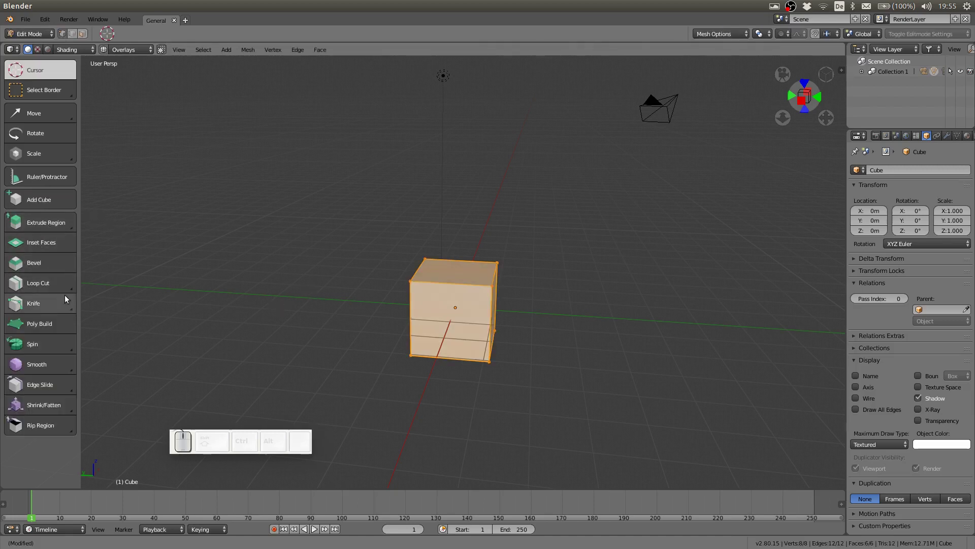
click(35, 282)
drag(440, 283, 482, 284)
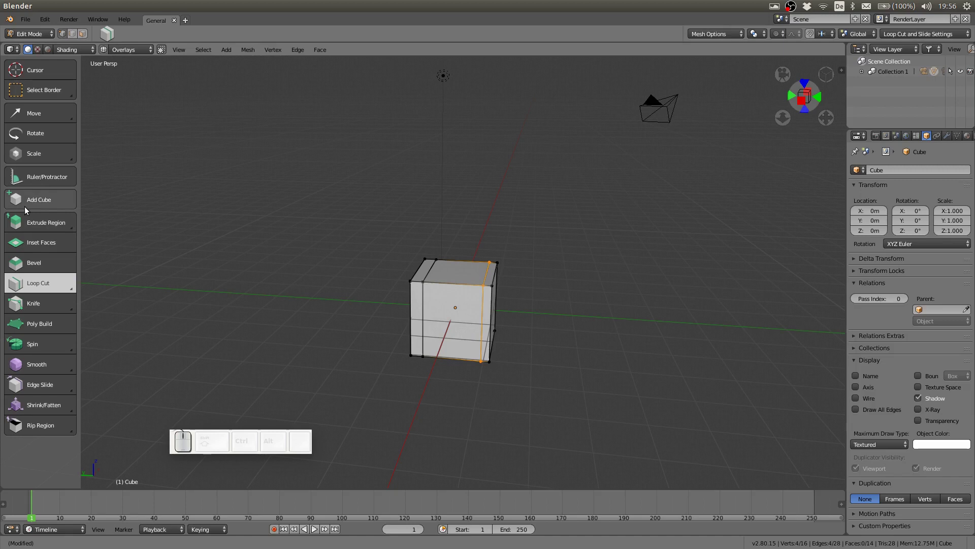
- Activate Bevel, switch to Loop Cut, and add two horizontal loop cuts around the cube, at mid-height and near its upper edge
click(65, 263)
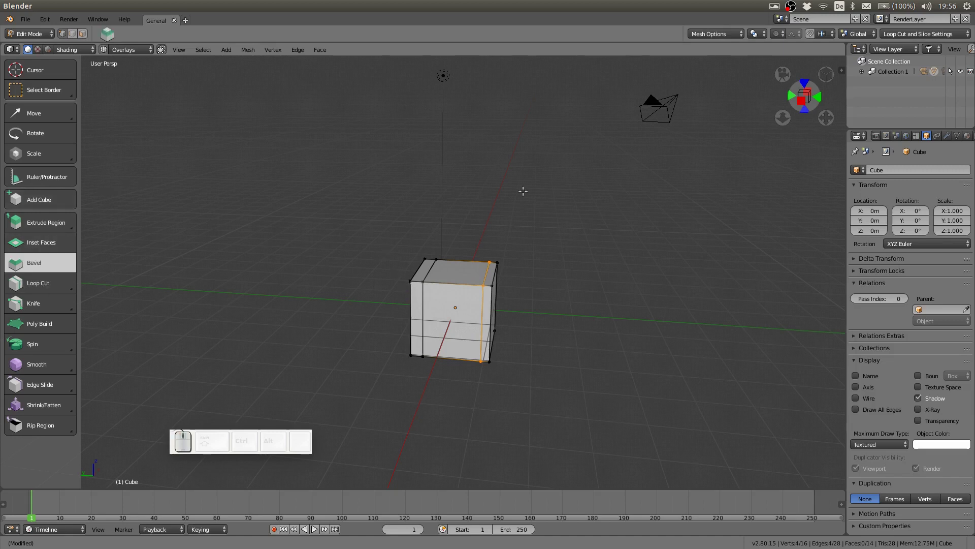
key(space)
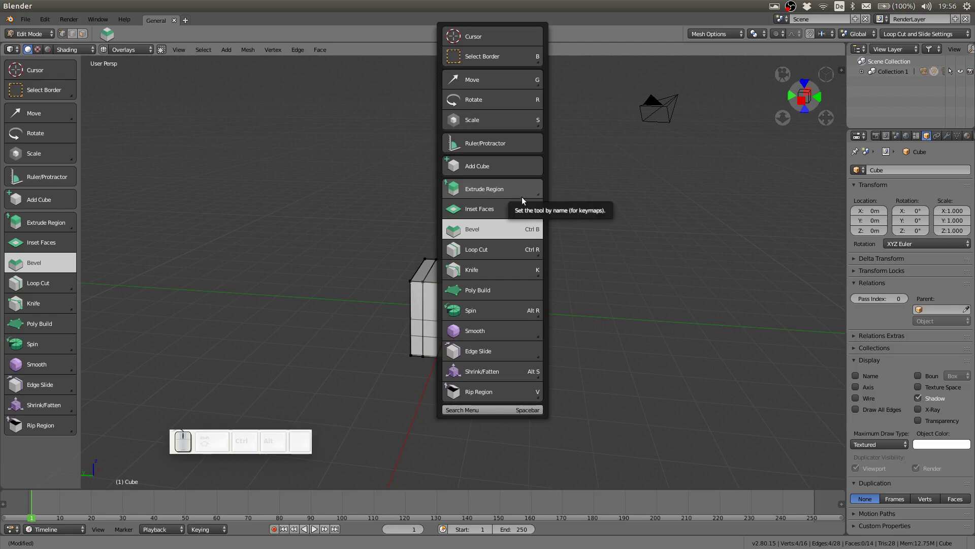
click(499, 249)
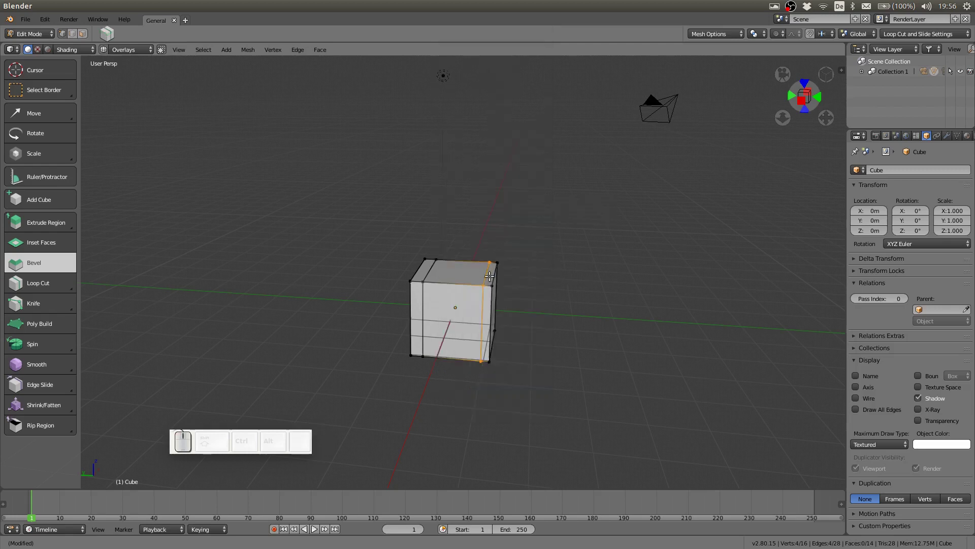
drag(486, 322, 478, 288)
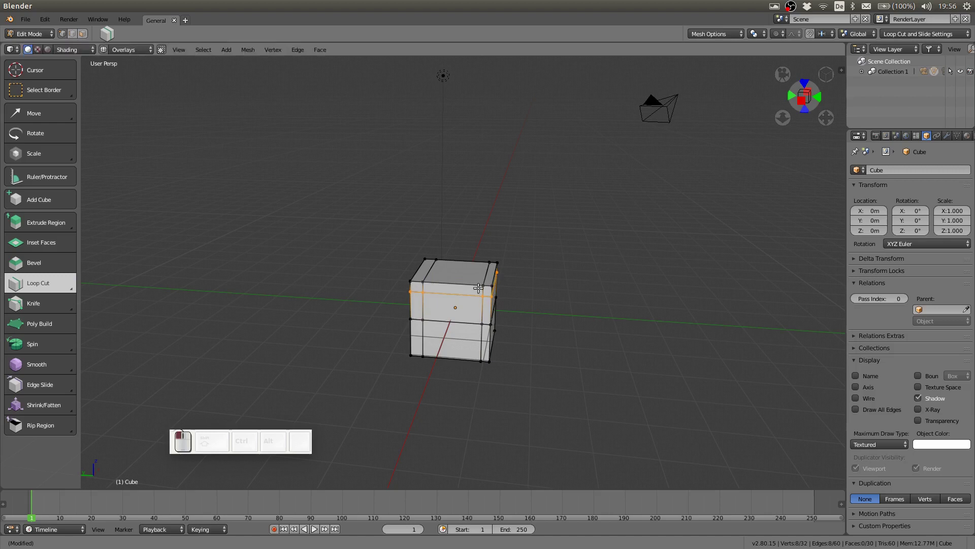
- Bring up the pop-up tool list and operator search over the viewport twice, dismissing them without choosing a command
key(shift+space)
key(space)
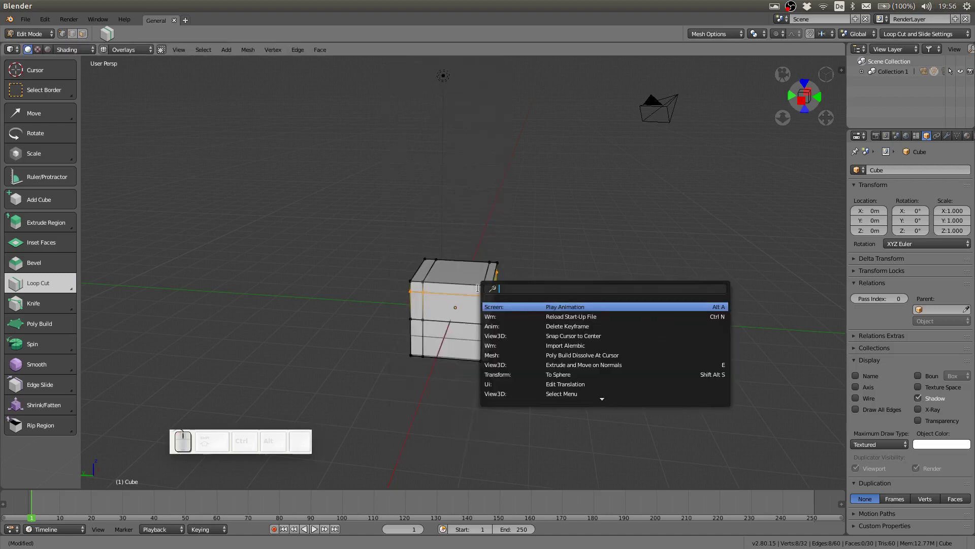
key(Escape)
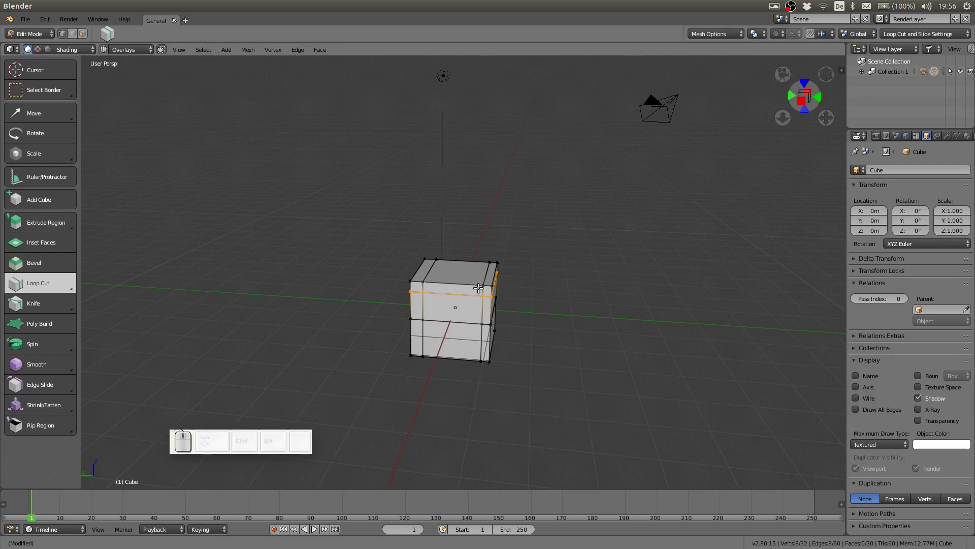
key(space)
key(space)
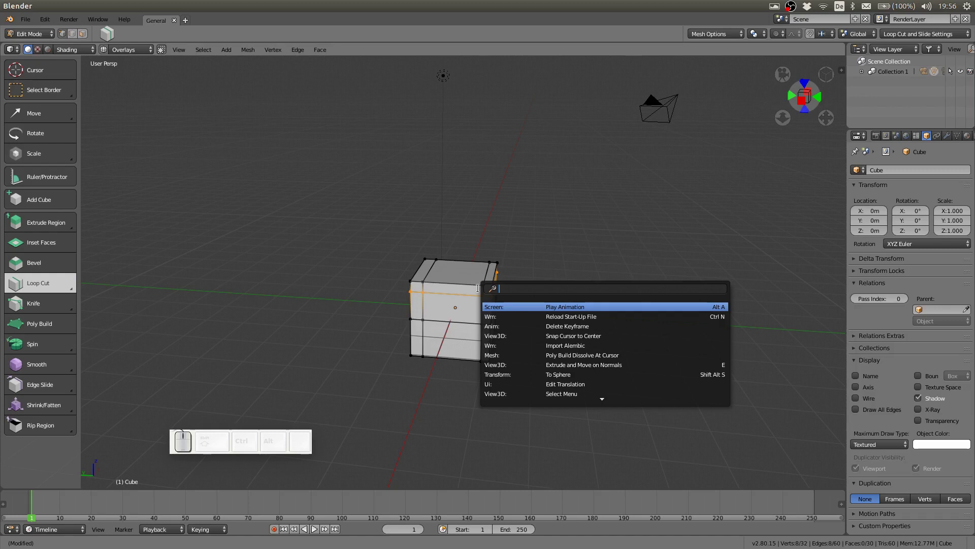
key(Escape)
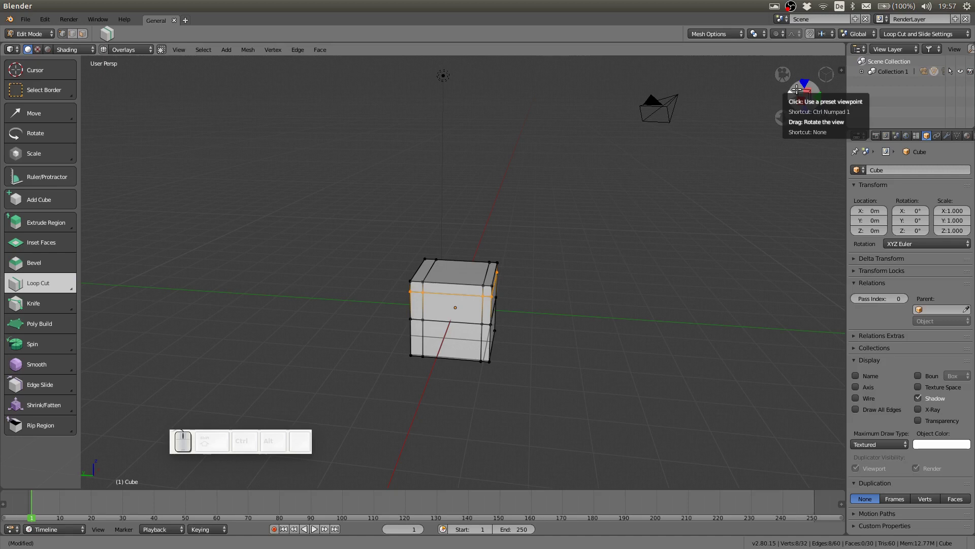
click(795, 8)
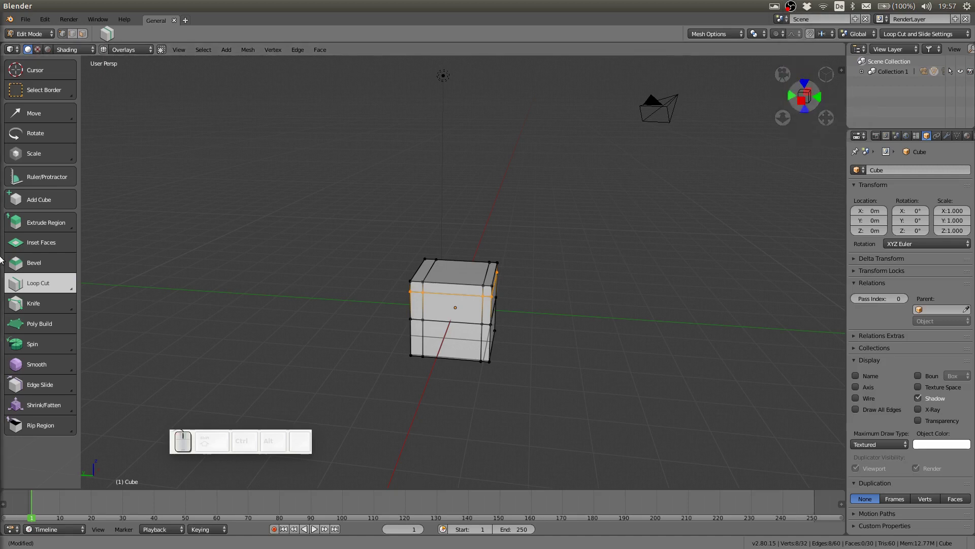